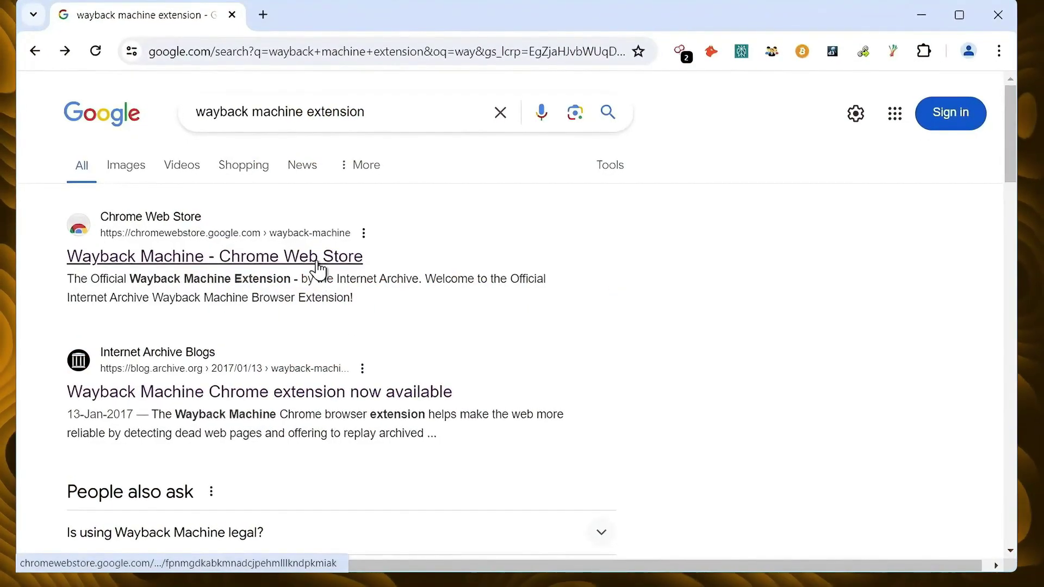
Open the Wayback Machine Web Store listing and bring up the context menu on the 404 page
left_click(318, 268)
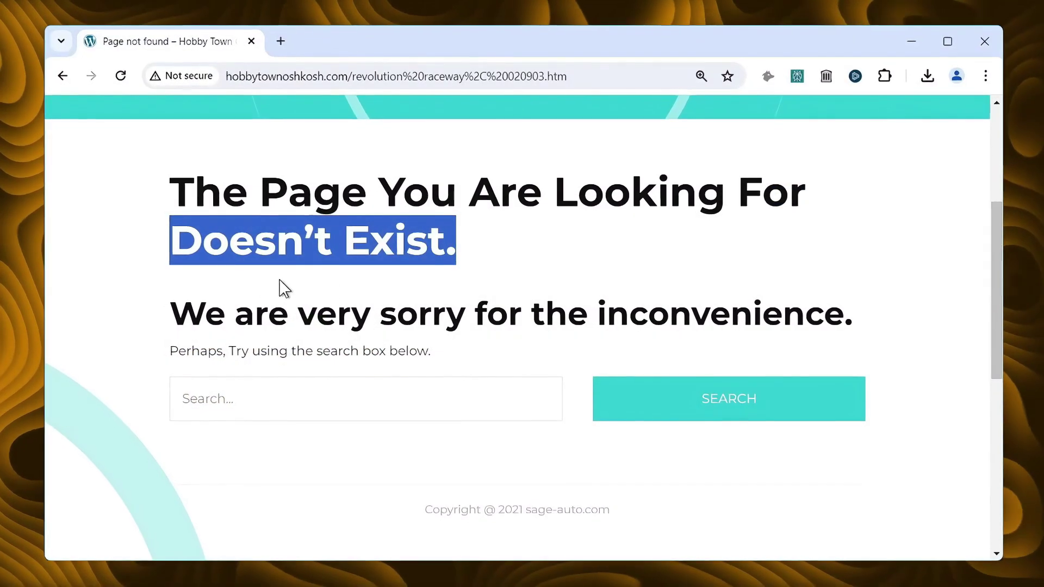
right_click(135, 145)
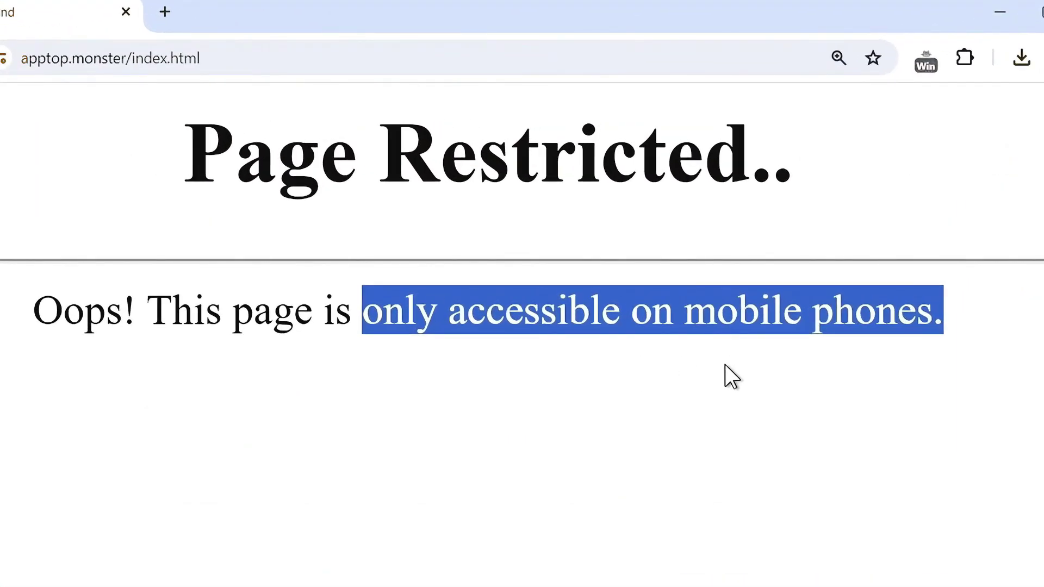
Open the User-Agent Switcher to list the operating systems it can impersonate
left_click(925, 61)
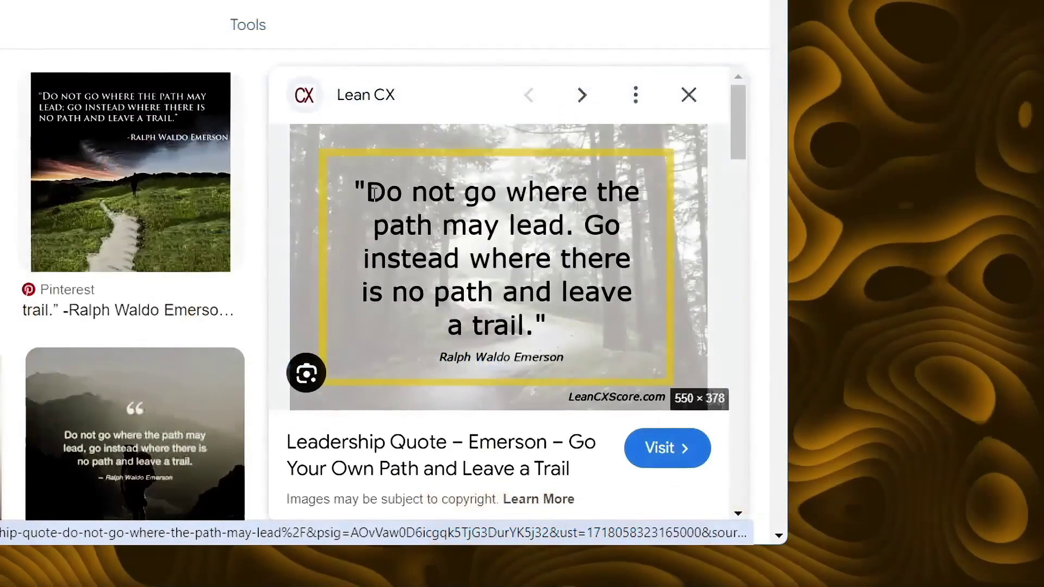
Select the quote image's text, search a wallet on Blockchain.info, and show Retire.js's jQuery report
left_click_drag(367, 186, 516, 326)
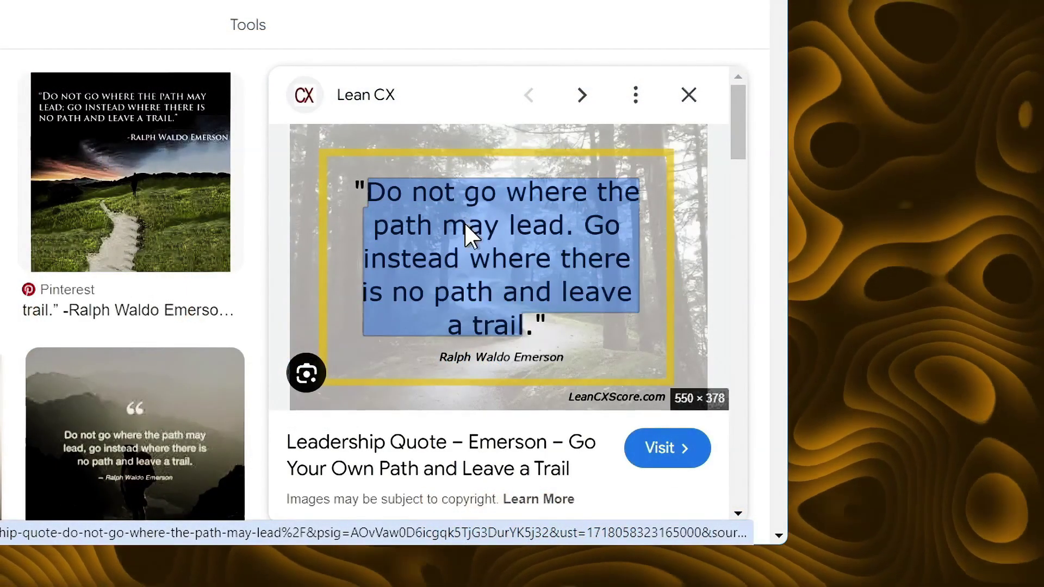
right_click(466, 233)
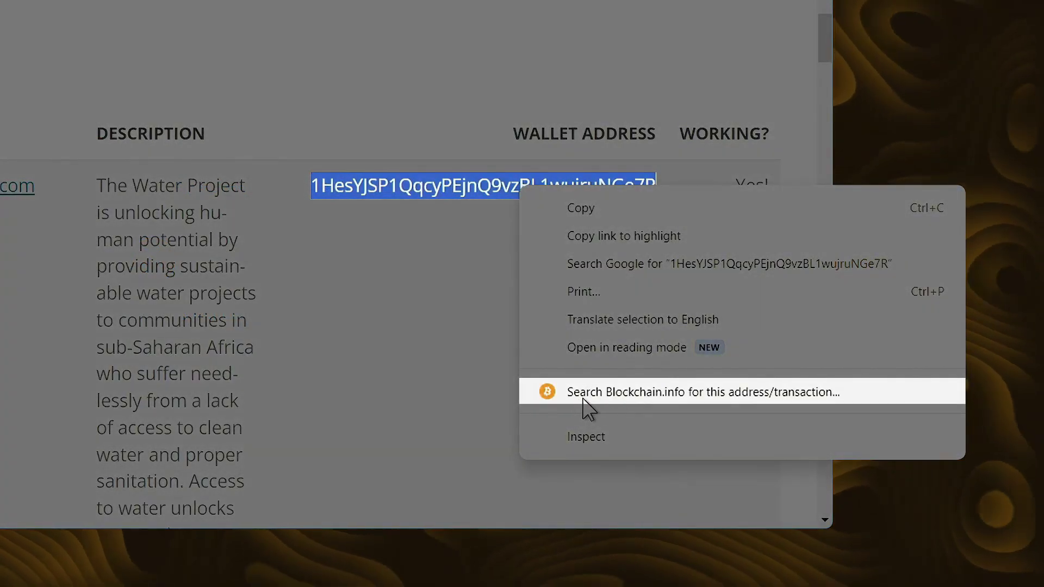
left_click(583, 399)
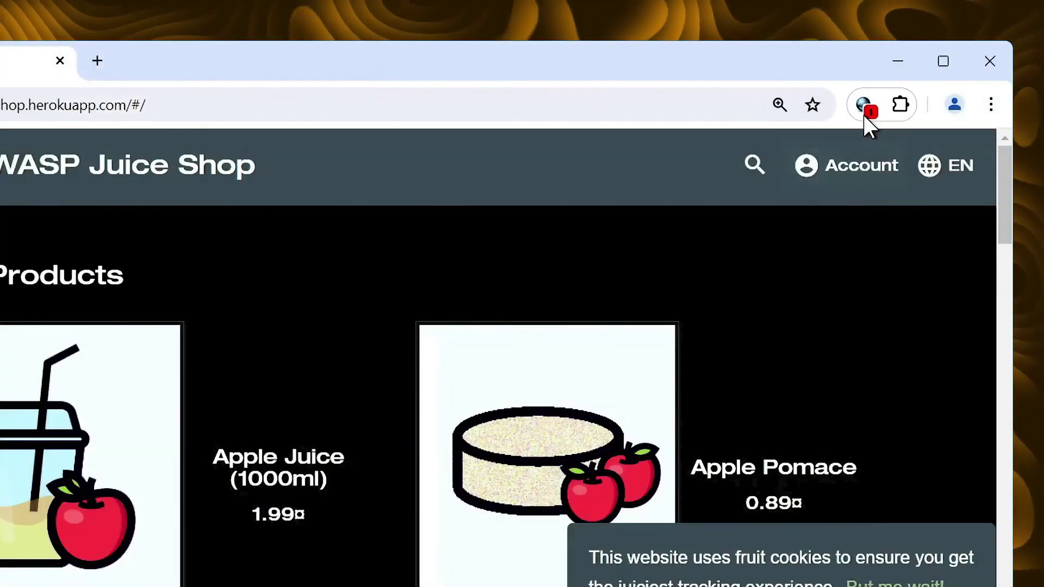
left_click(864, 111)
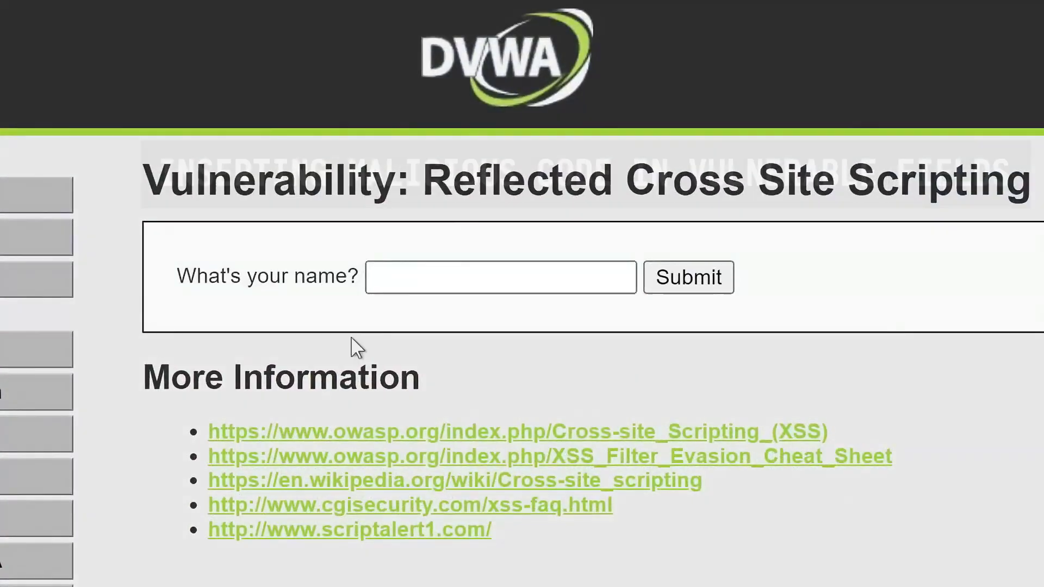
type("<sc")
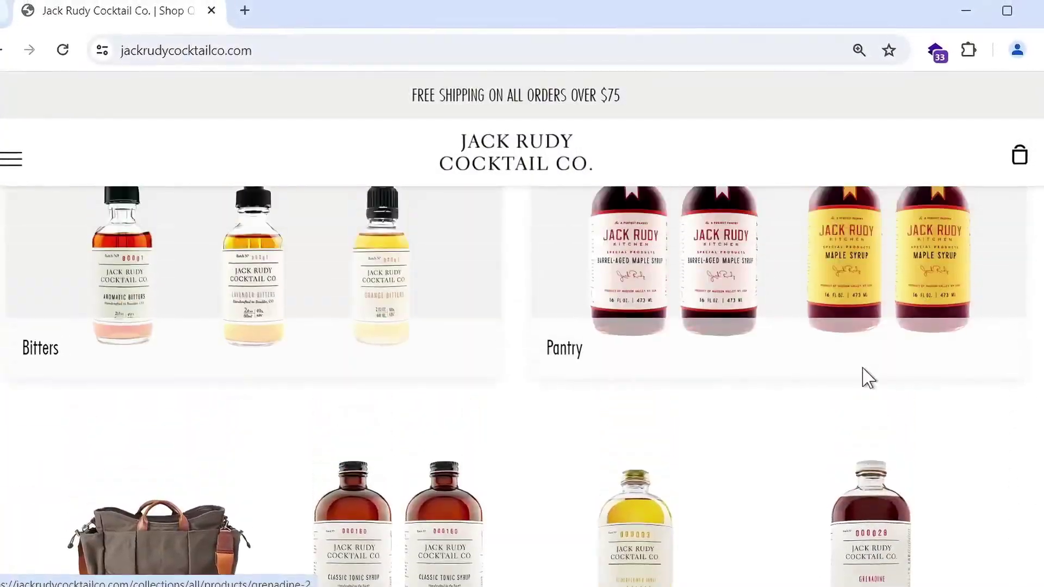
scroll(864, 376, "down", 4)
scroll(563, 373, "up", 2)
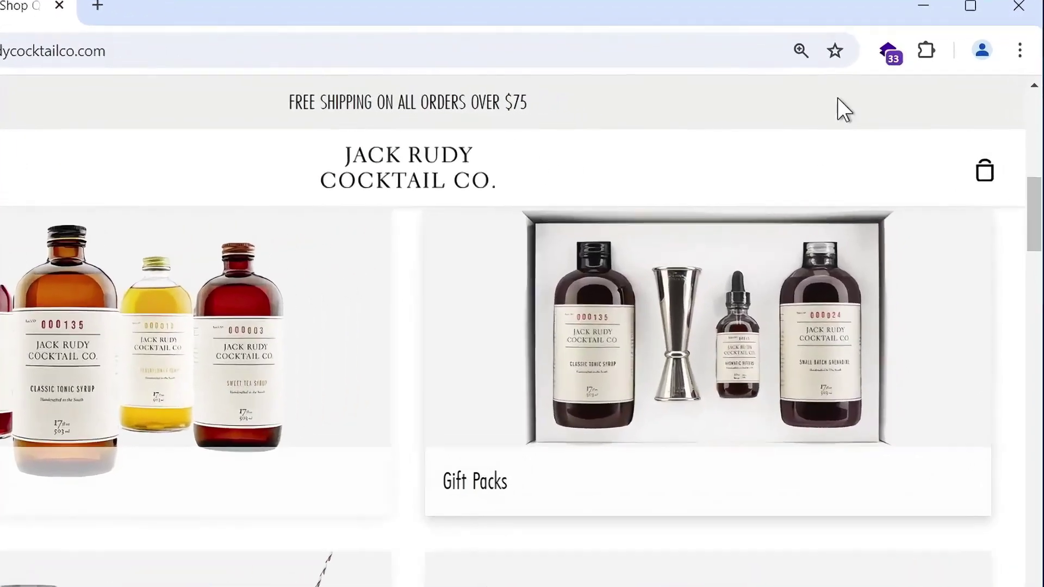
Show Wappalyzer's tech stack, select Shodan's open ports and CVEs, and extract Amazon's links
left_click(913, 66)
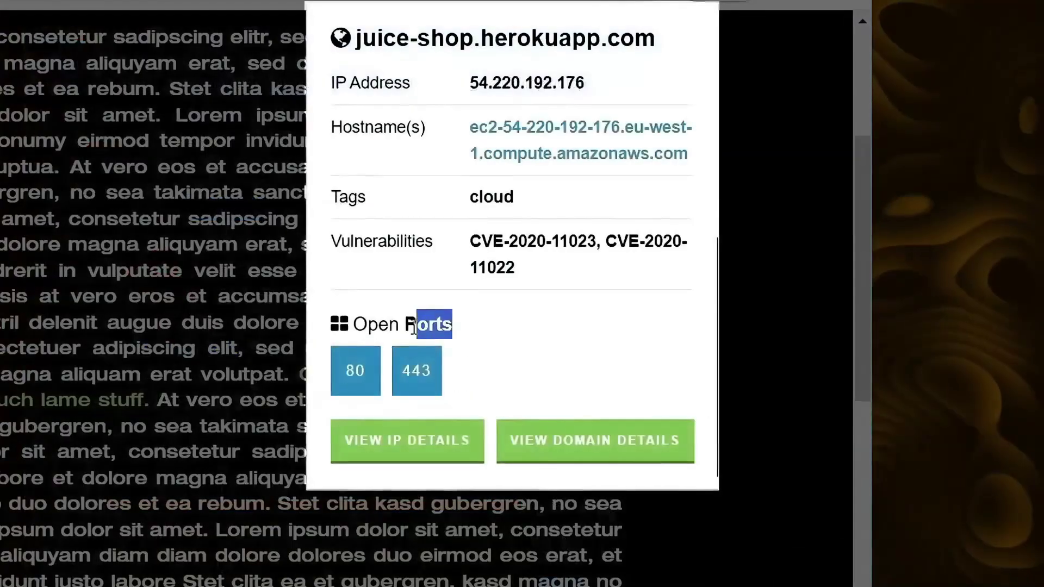
left_click_drag(449, 327, 352, 326)
left_click_drag(514, 270, 468, 245)
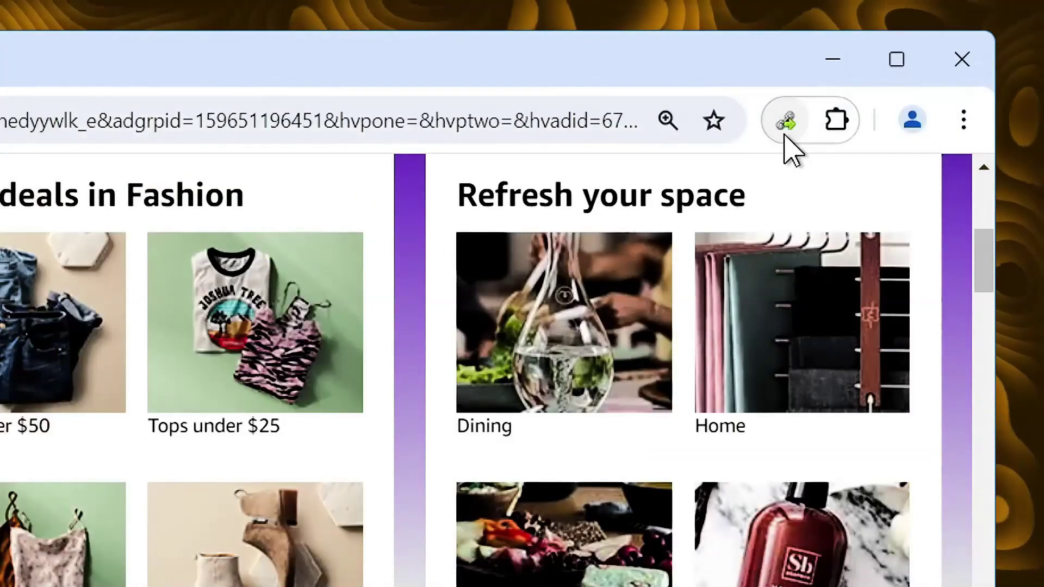
left_click(900, 79)
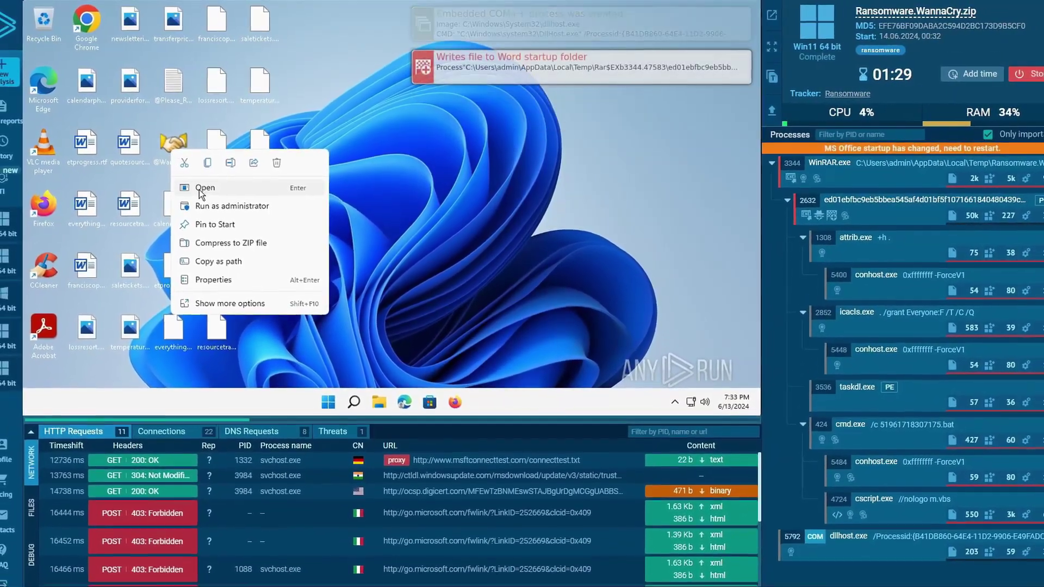
Run the WannaCry sample in the sandbox and open the stratosbody.com analysis report
left_click(200, 189)
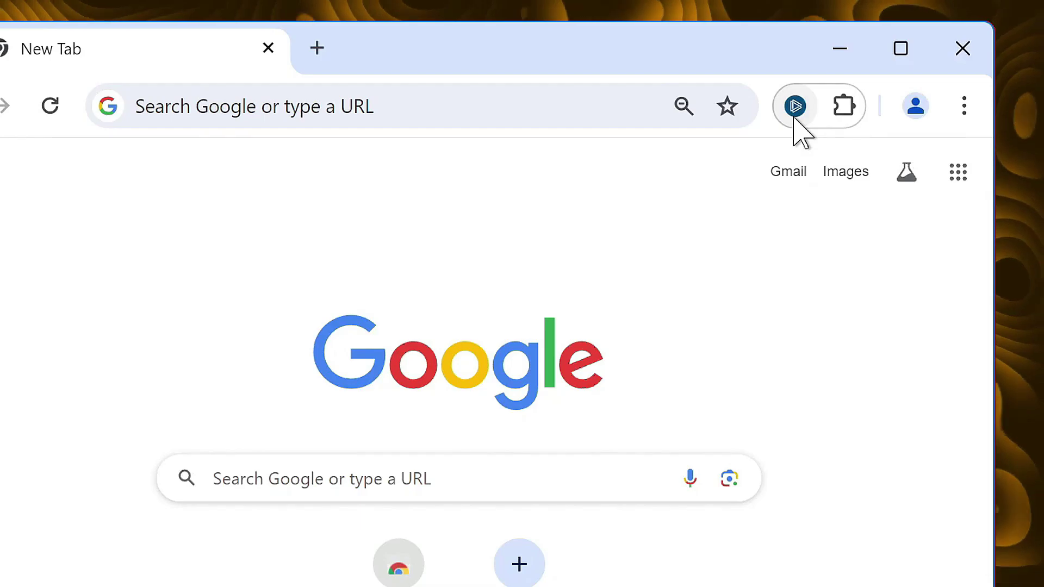
left_click(795, 115)
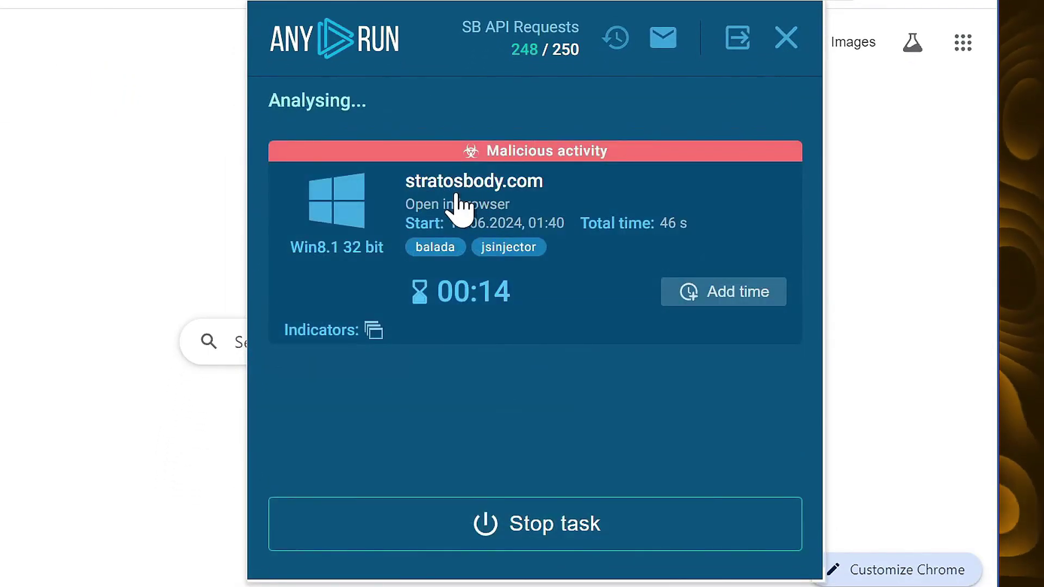
left_click(473, 206)
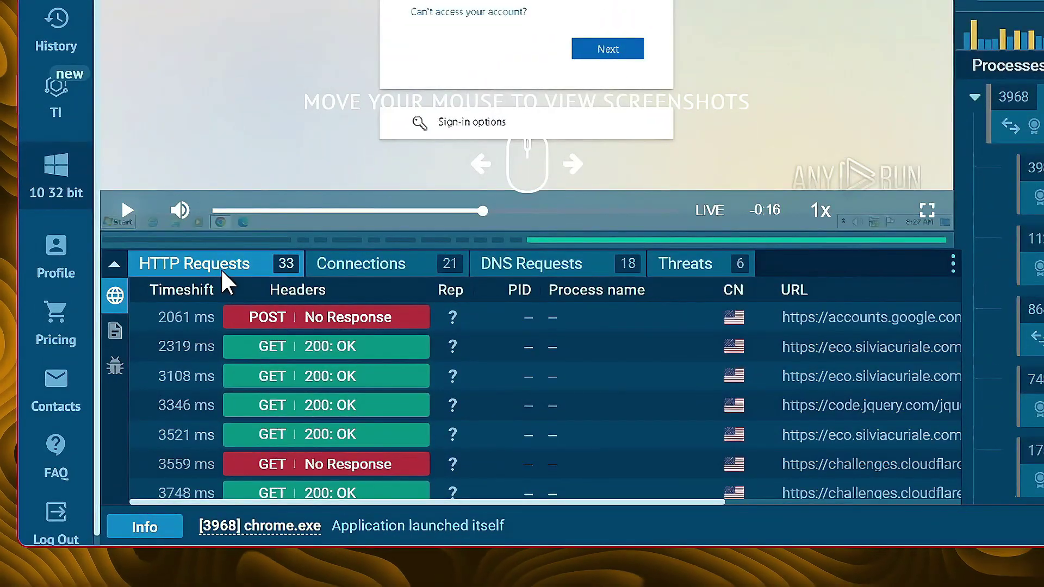
Review network connections and DNS requests, choose Windows 11 (64 bit), and view a MITRE technique
left_click(351, 269)
left_click(530, 269)
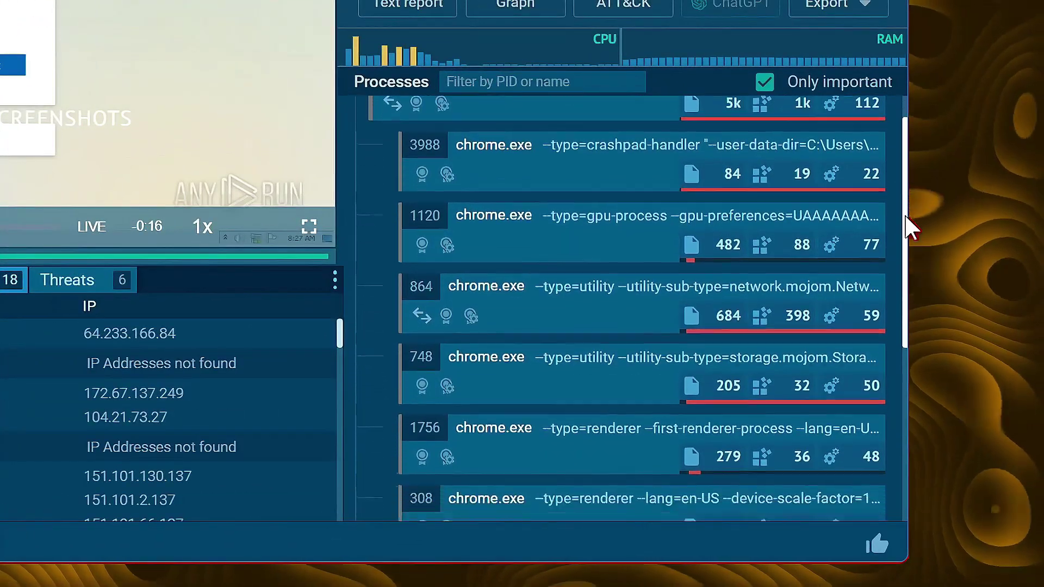
left_click_drag(909, 226, 894, 362)
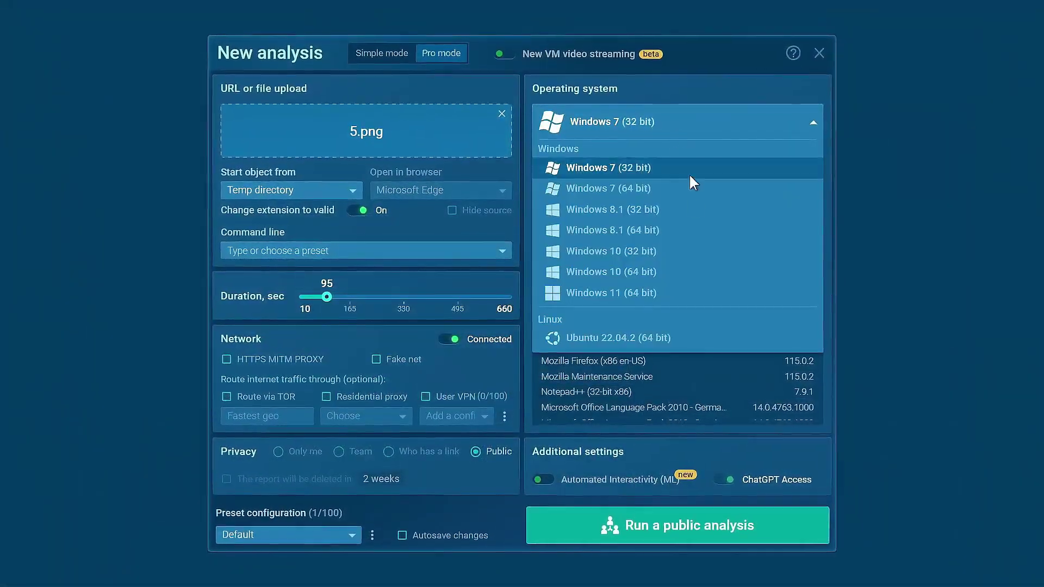
left_click(626, 292)
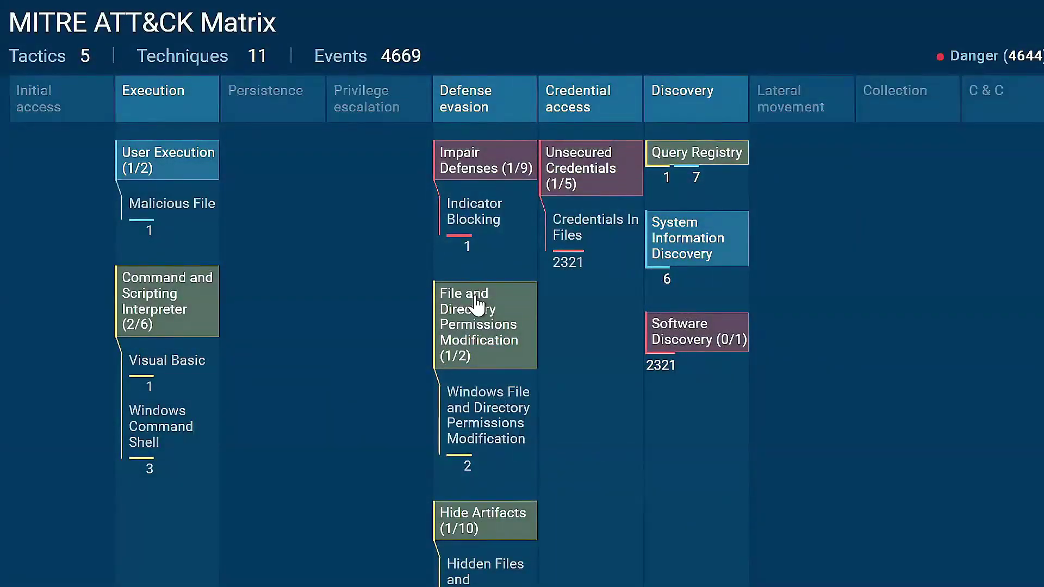
left_click(466, 303)
scroll(418, 222, "down", 3)
scroll(424, 269, "down", 3)
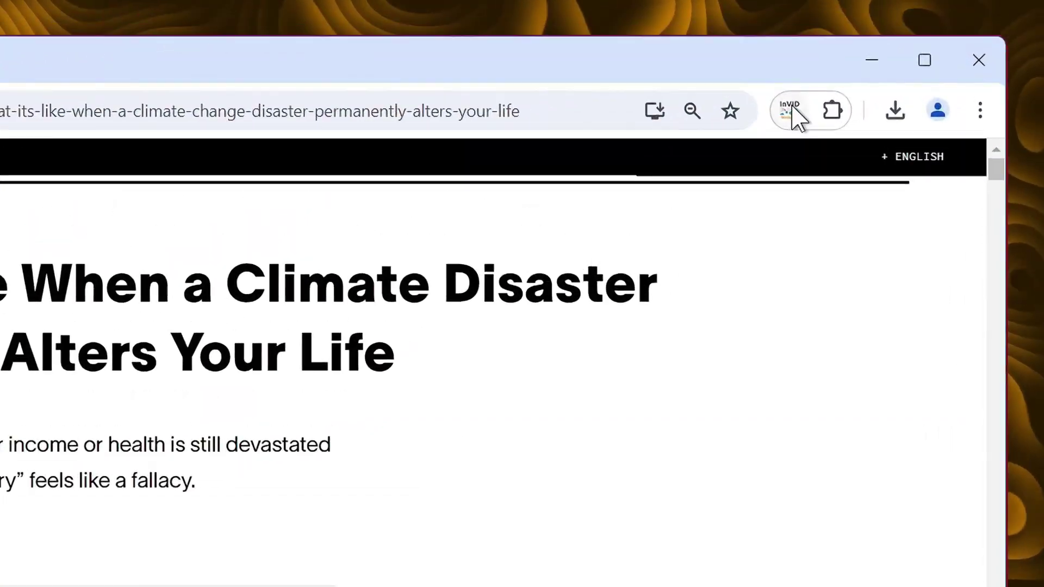
Run InVID's verification assistant on the article, change a tagged entity type, and view vice.com permissions
left_click(795, 117)
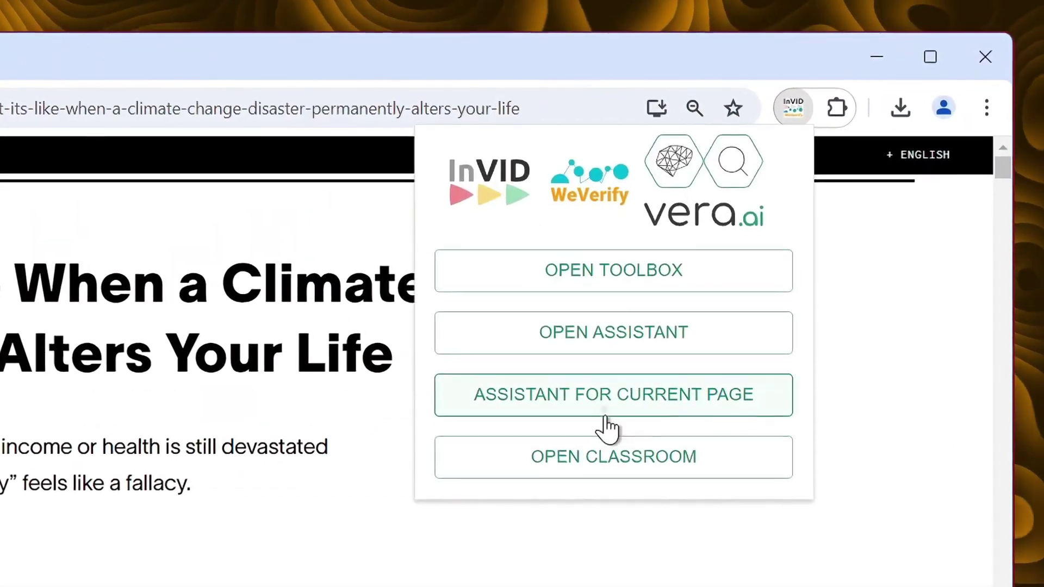
left_click(600, 399)
left_click_drag(1011, 142, 1006, 314)
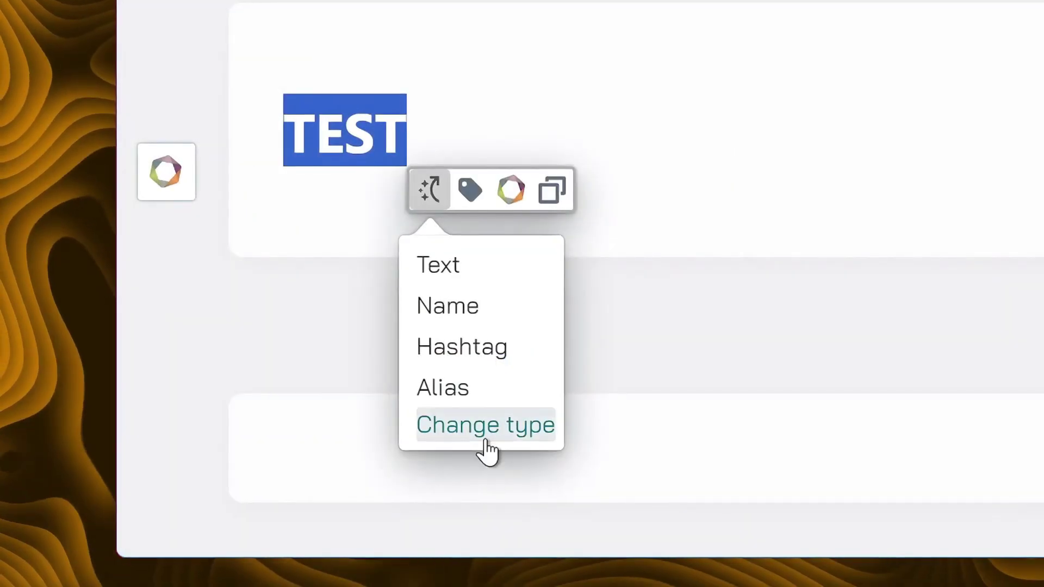
left_click(485, 582)
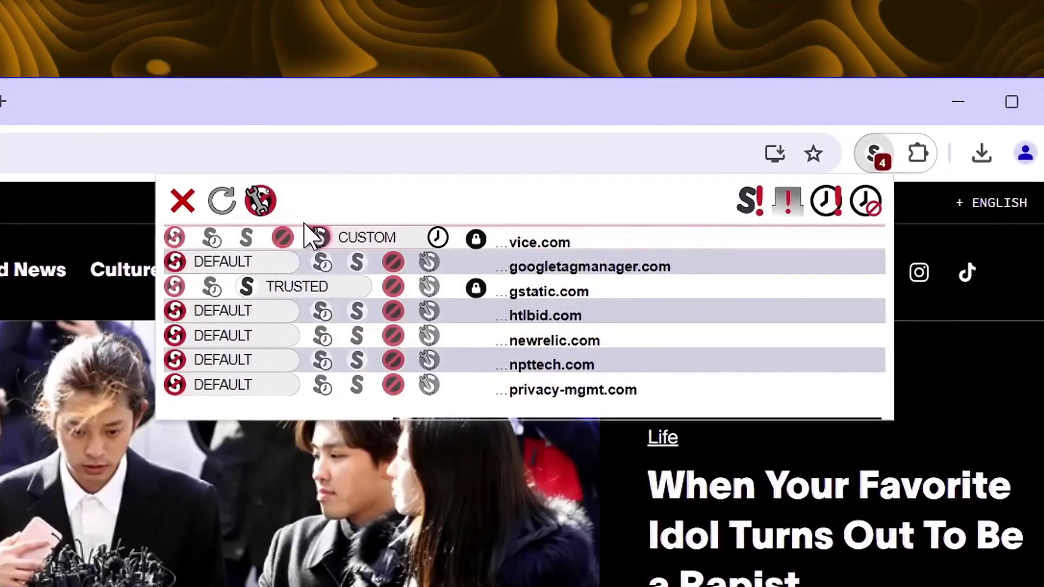
left_click(317, 237)
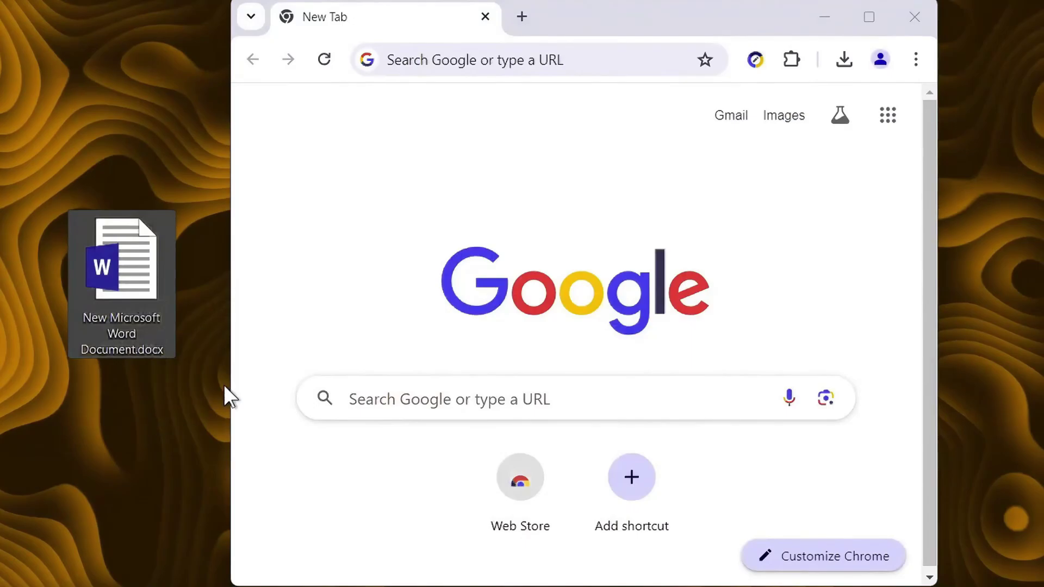
Drop the .docx file into a Chrome tab and make its Definitions heading red
left_click_drag(122, 270, 450, 193)
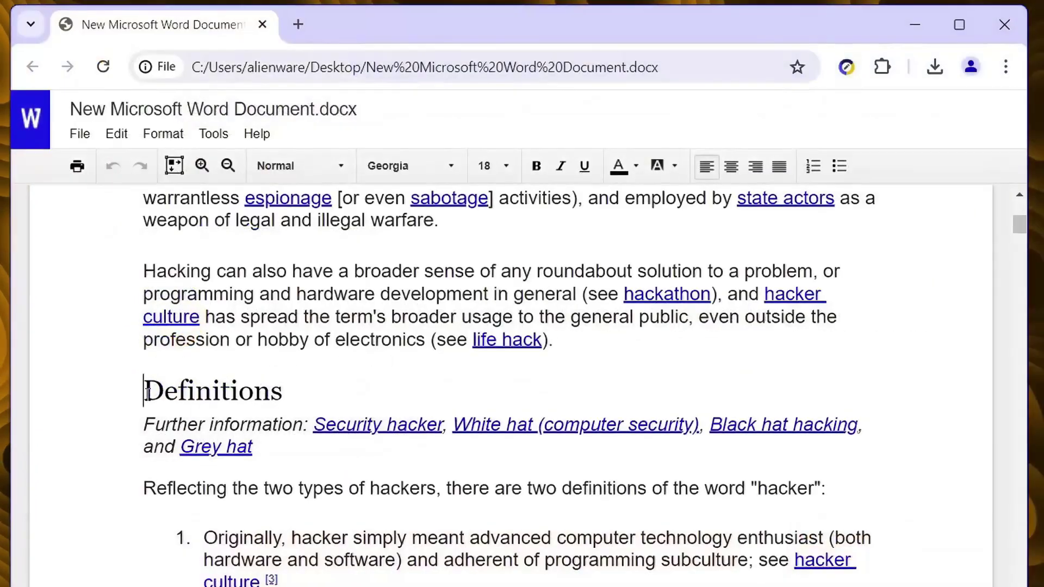
left_click_drag(148, 389, 285, 388)
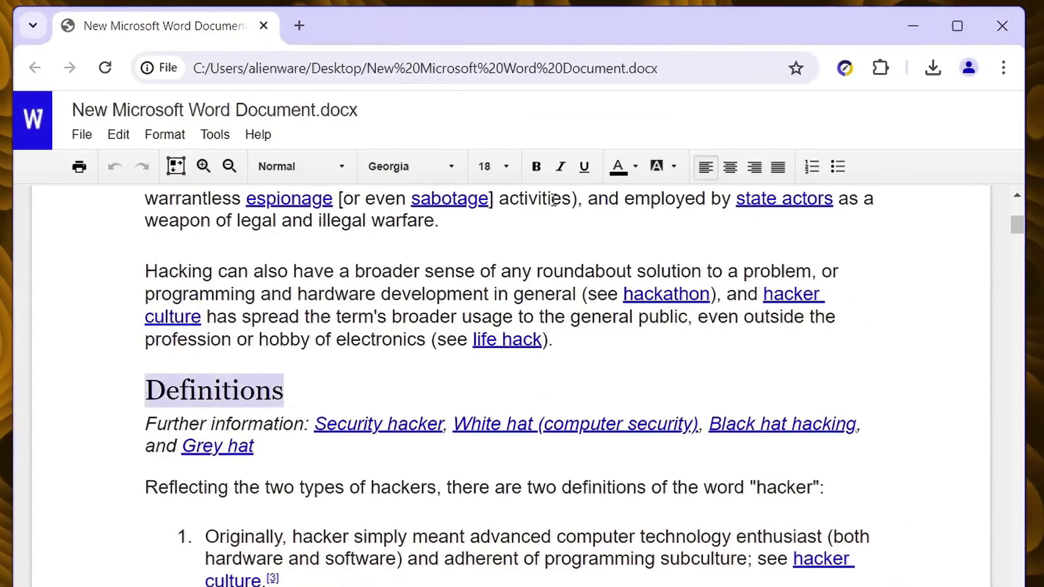
left_click(635, 167)
left_click(731, 216)
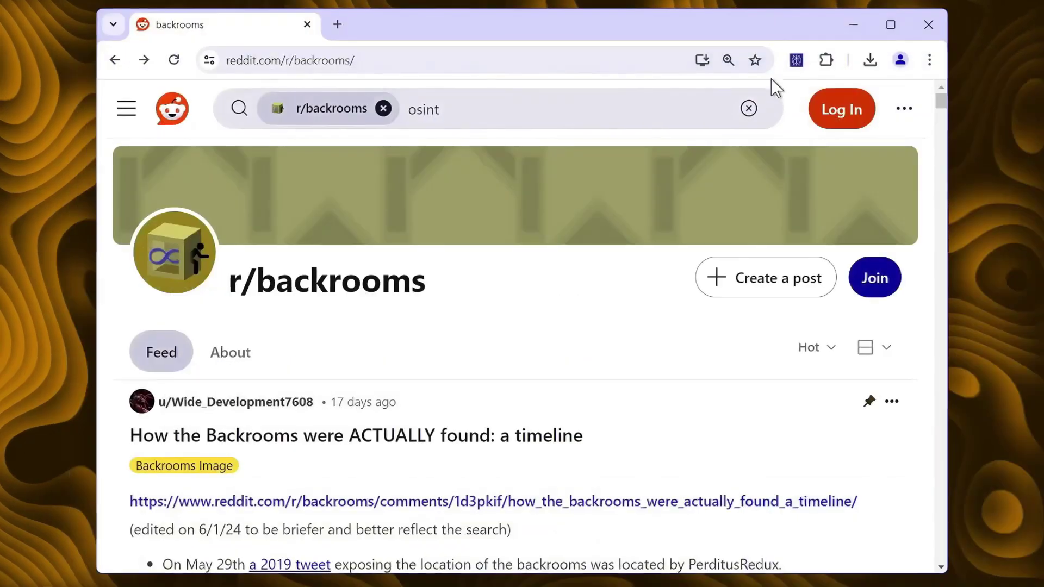
Ask Perplexity what a backroom is and accept a Grammarly spelling correction
left_click(795, 59)
type("what is a ")
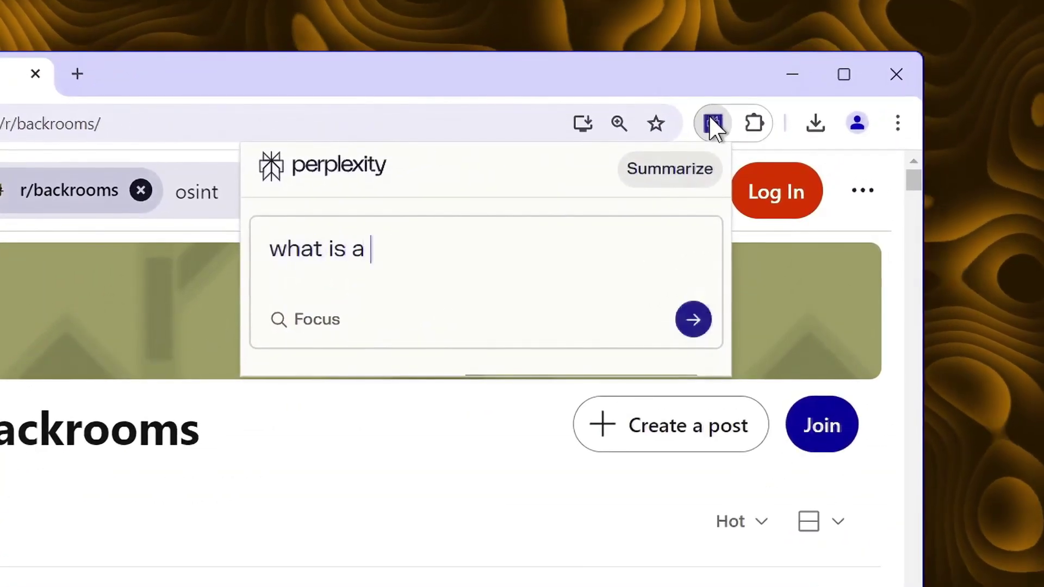
type("backroom?")
key("Return")
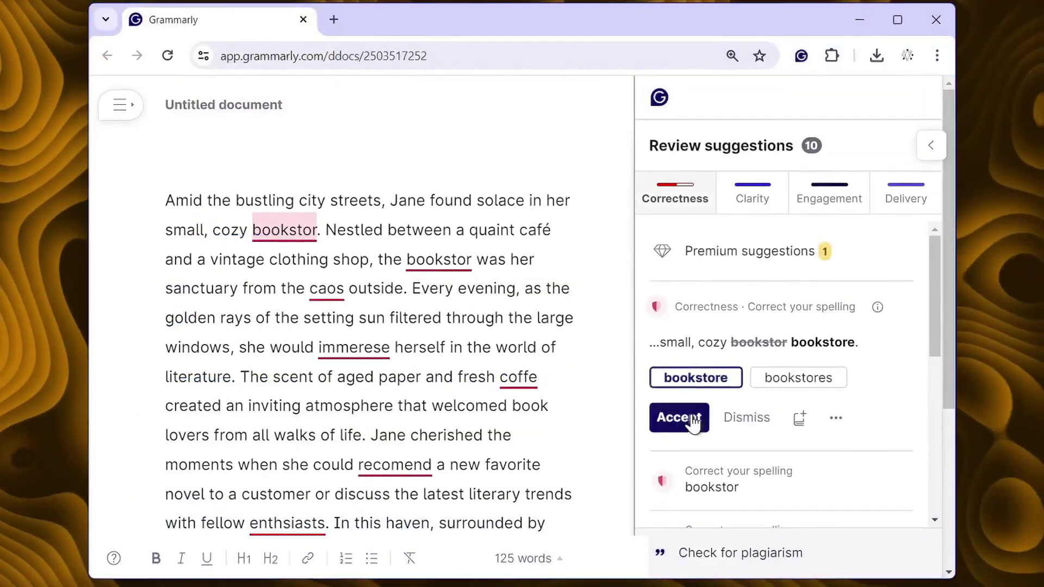
left_click(684, 418)
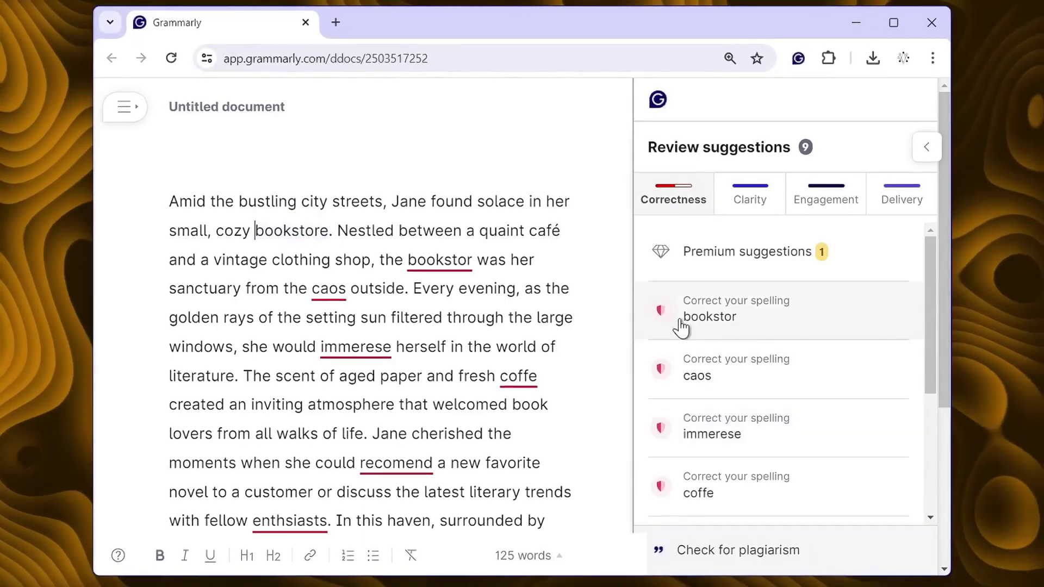
Correct 'bookstor' to 'bookstore' and collapse all open tabs into a OneTab list
left_click(697, 316)
left_click(675, 397)
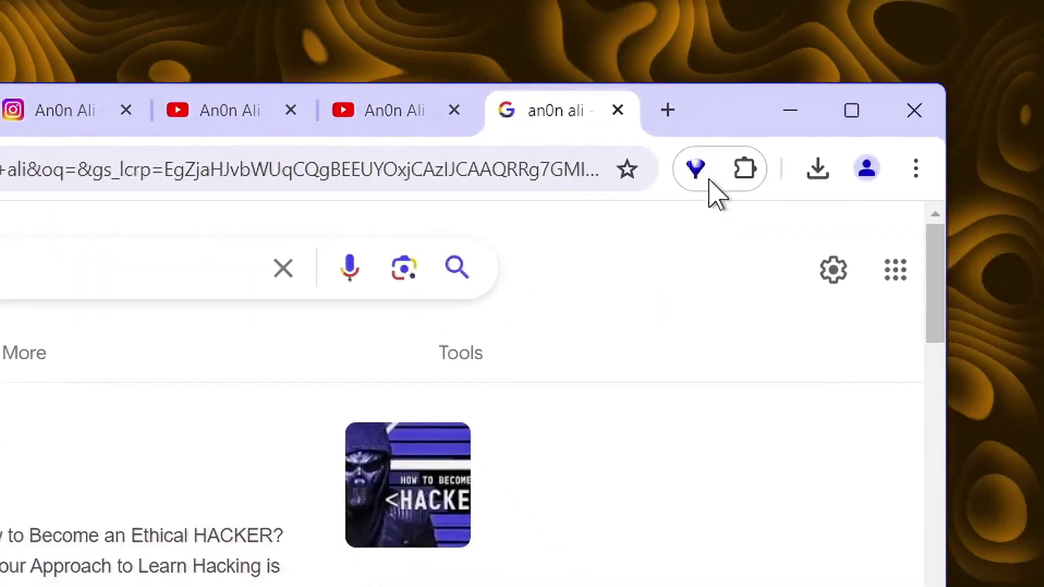
left_click(699, 172)
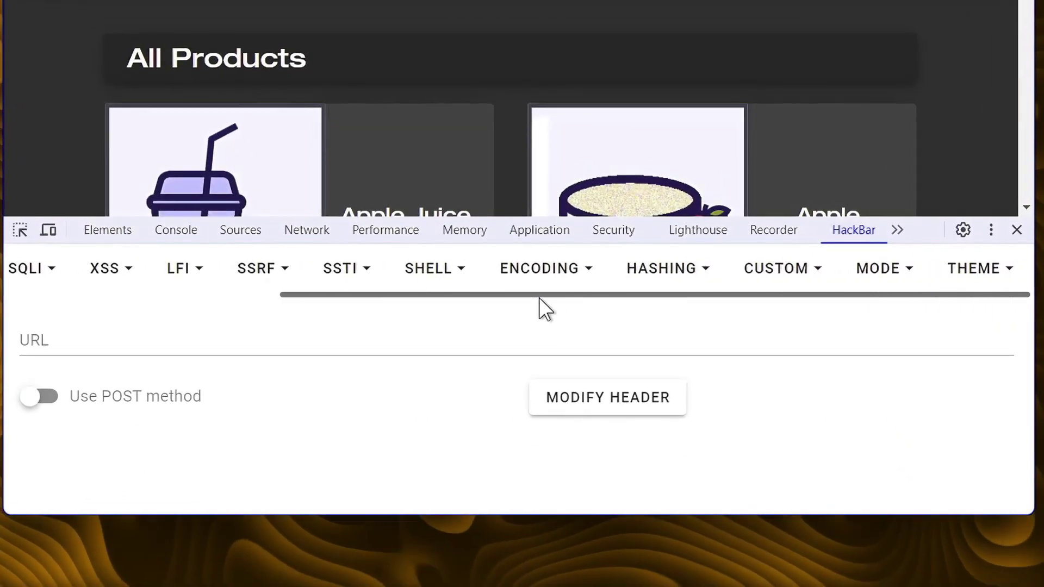
left_click_drag(540, 297, 304, 299)
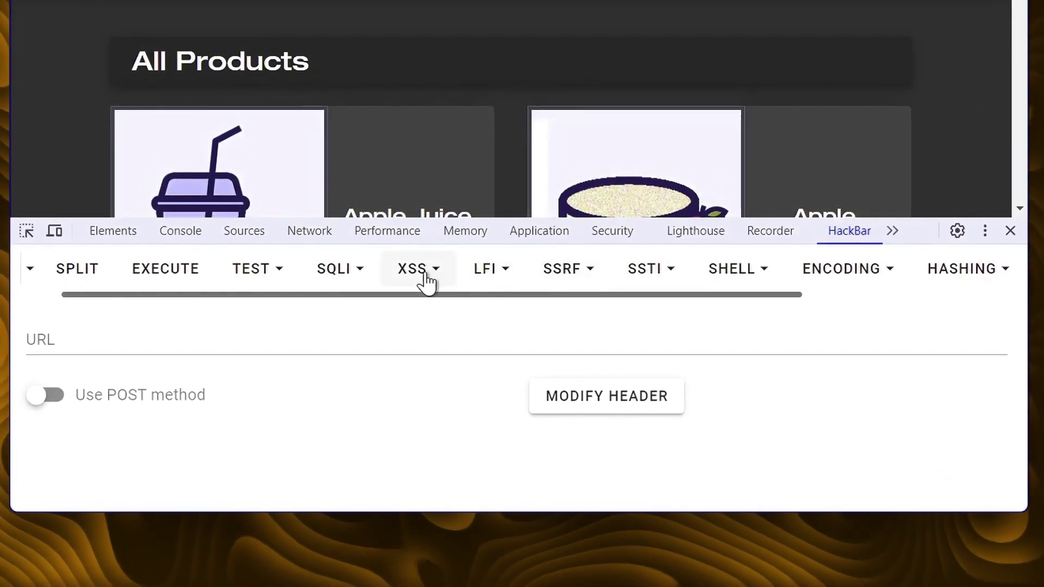